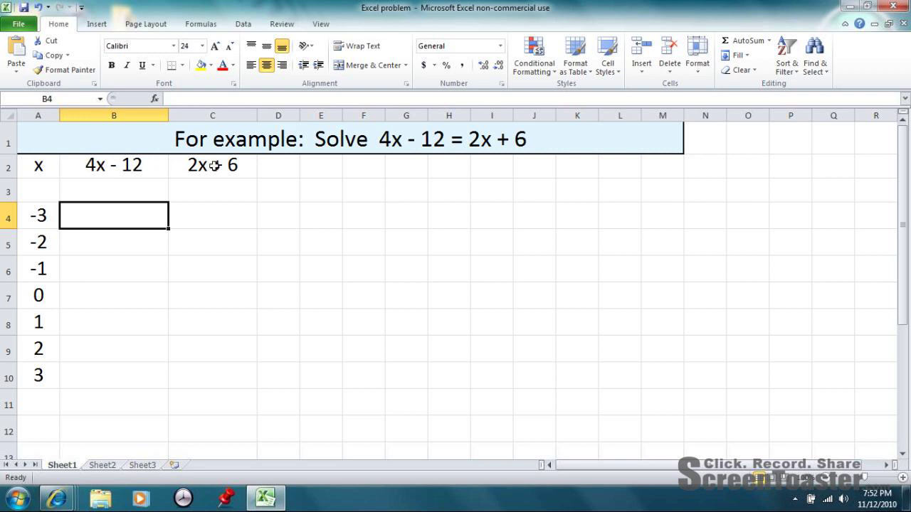
# - Examine the x, 4x - 12 and 2x + 6 columns, including the x values in A4:A10 and their result cells
pyautogui.click(42, 166)
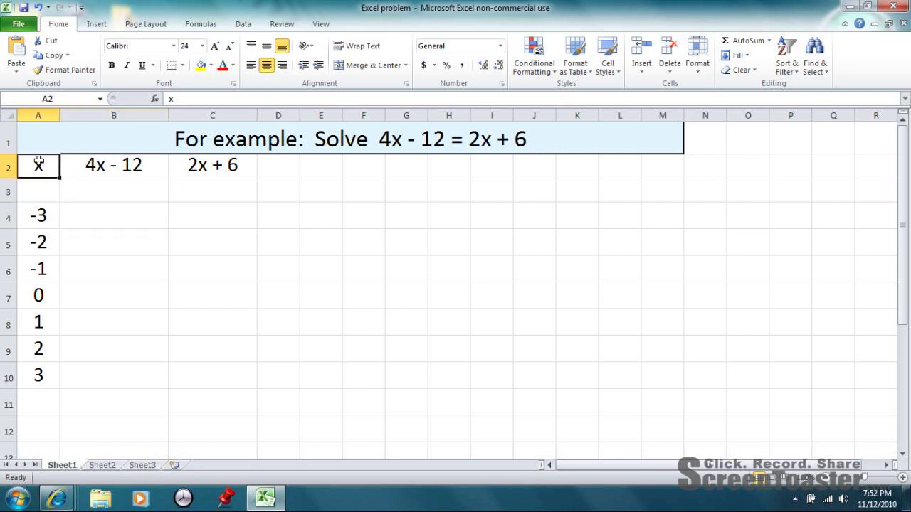
pyautogui.click(118, 169)
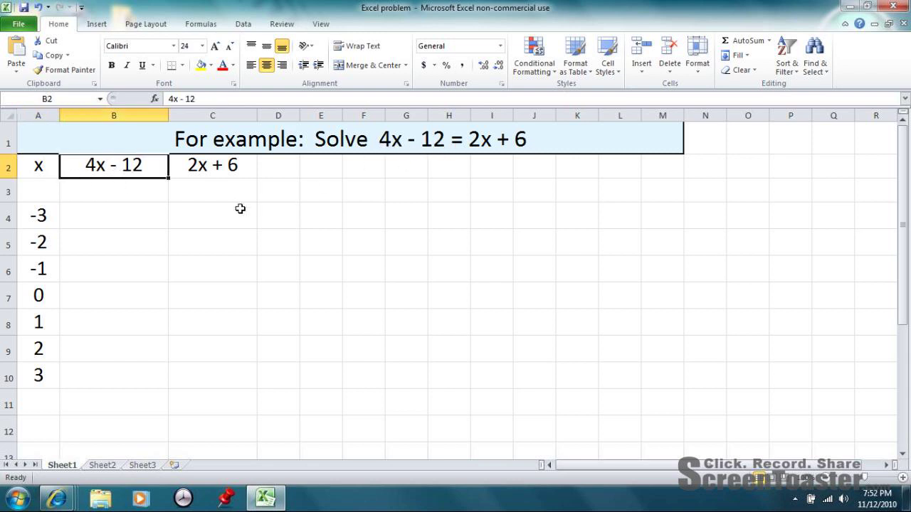
pyautogui.click(216, 175)
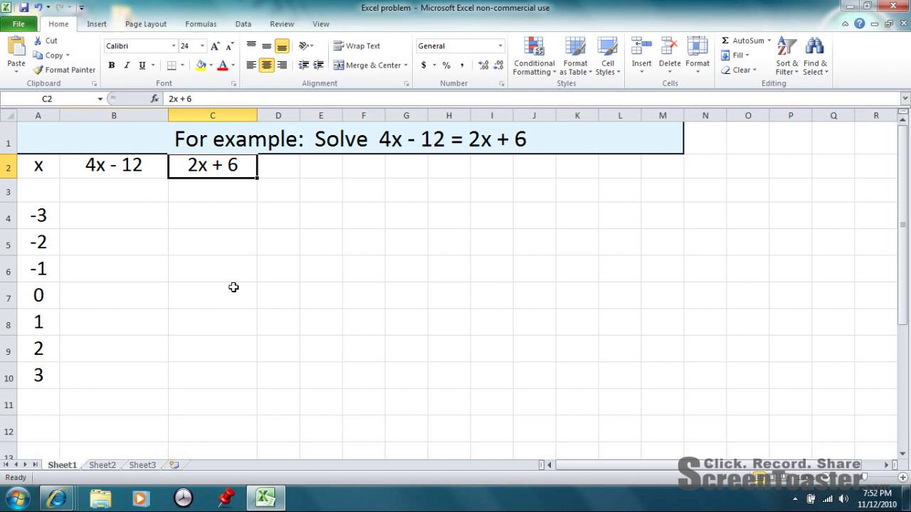
pyautogui.click(38, 189)
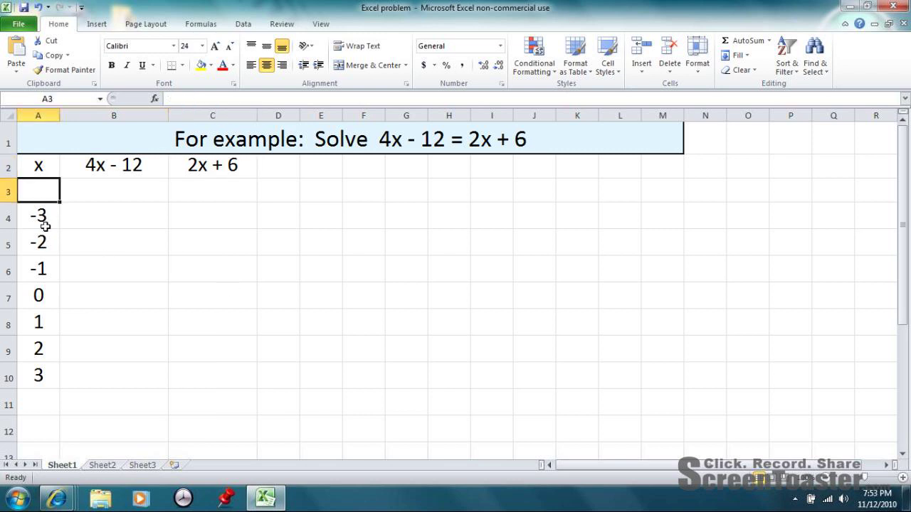
pyautogui.moveTo(40, 222); pyautogui.dragTo(46, 374)
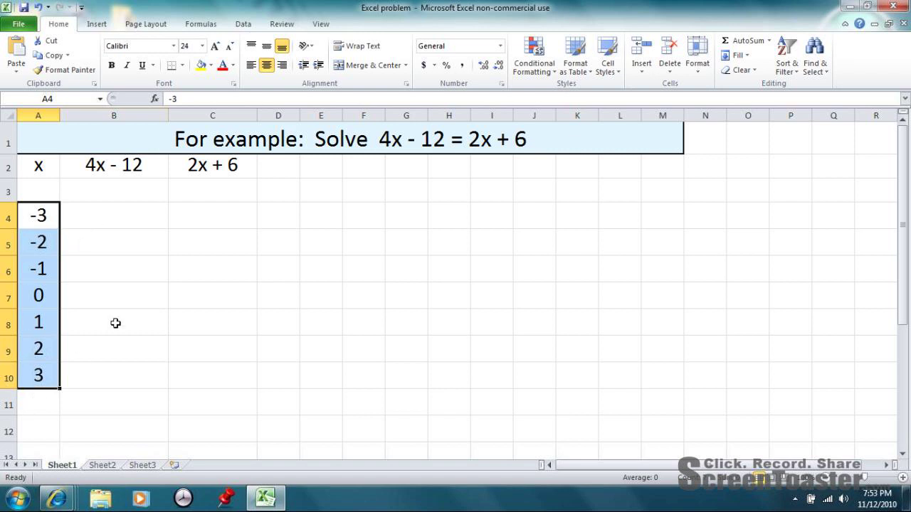
pyautogui.click(109, 222)
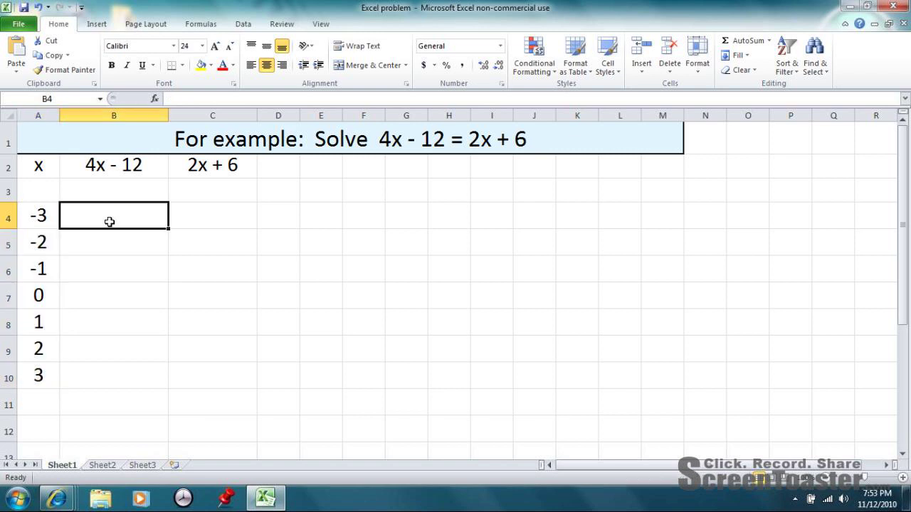
pyautogui.click(194, 217)
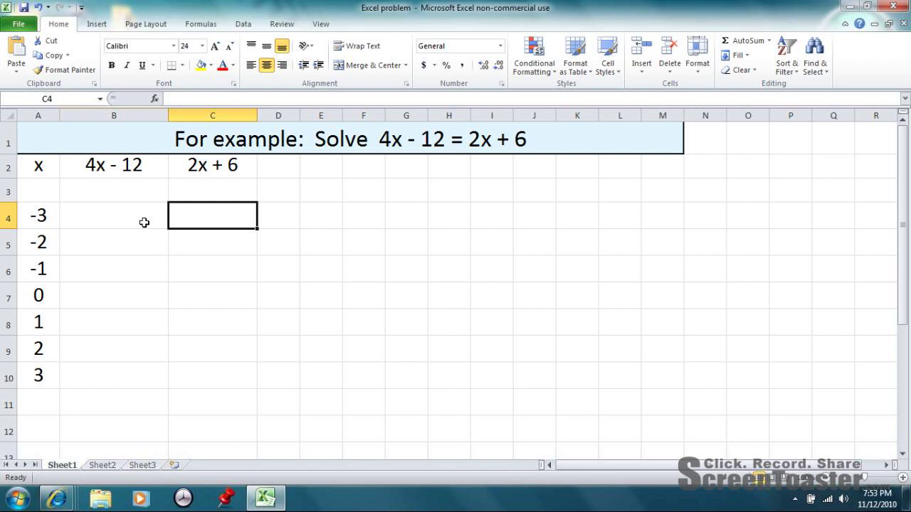
pyautogui.moveTo(41, 232); pyautogui.dragTo(45, 387)
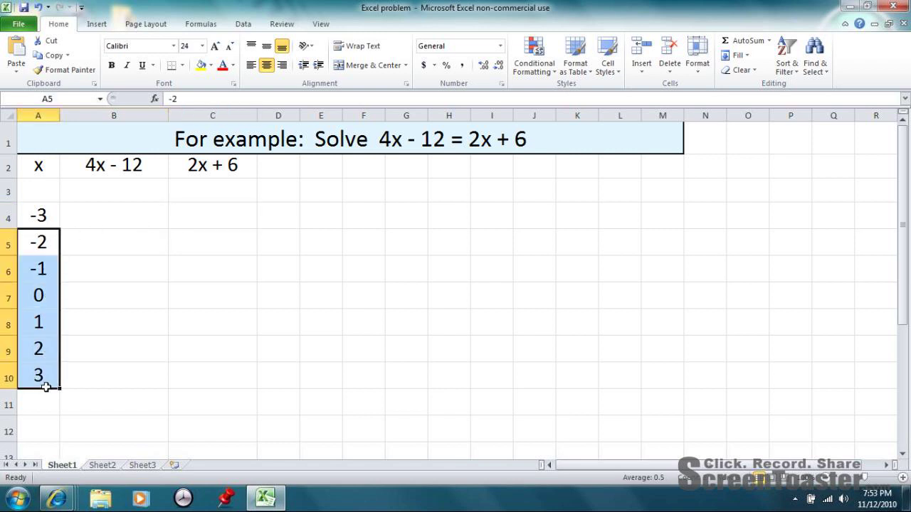
pyautogui.click(115, 252)
pyautogui.click(198, 249)
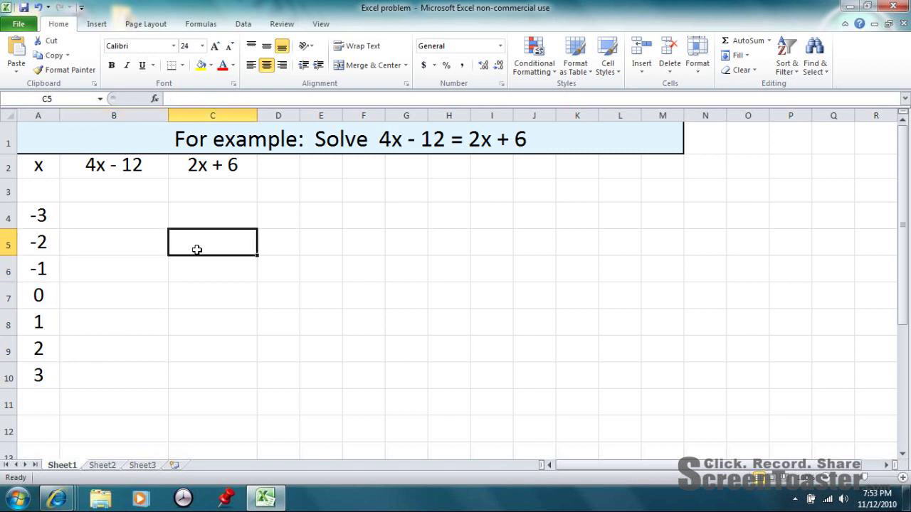
# - Enter the formula =4*A4-12 in B4 and fill it down through B10
pyautogui.click(140, 222)
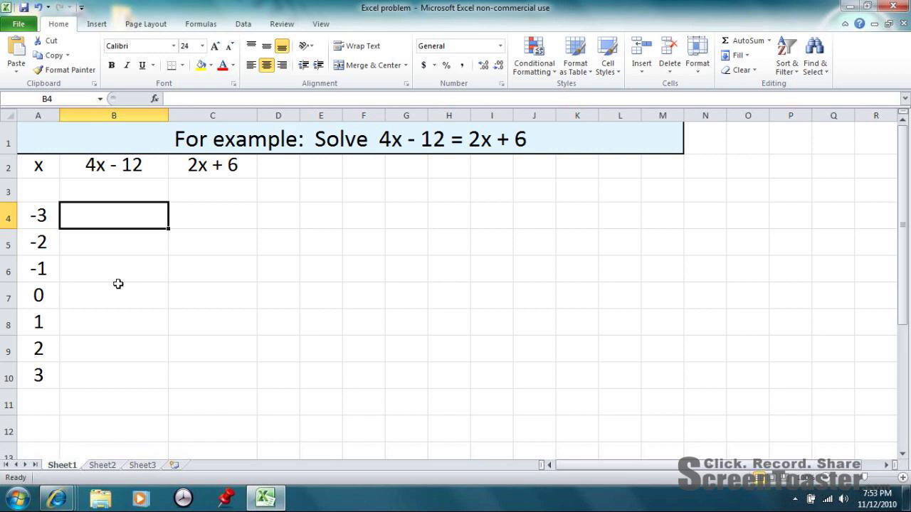
pyautogui.write('=')
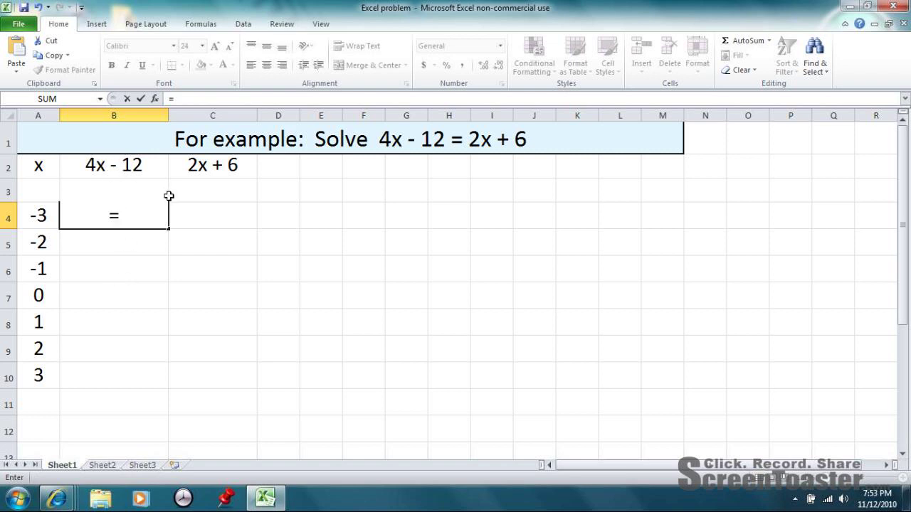
pyautogui.write('4*')
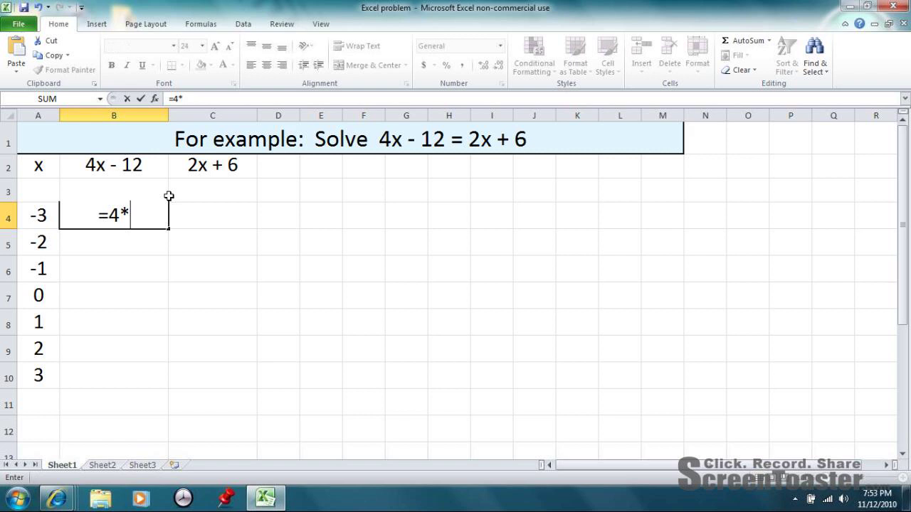
pyautogui.click(42, 218)
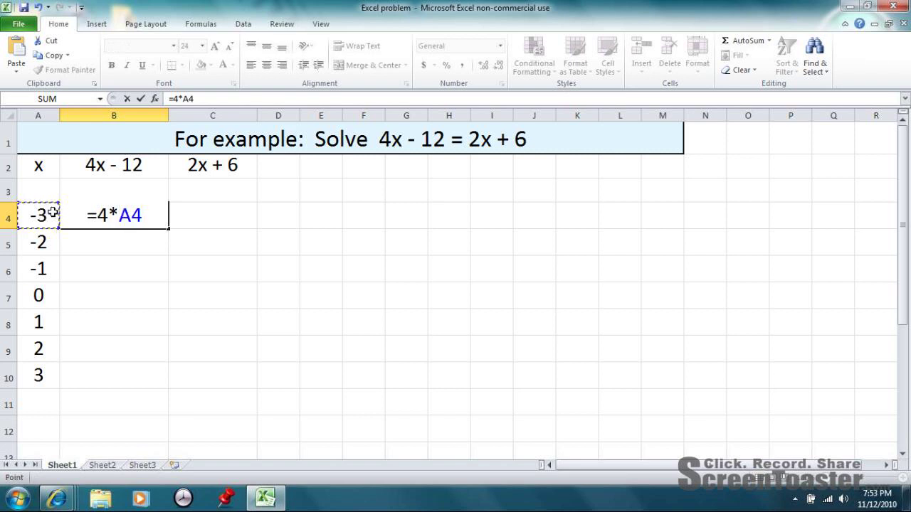
pyautogui.write('-12')
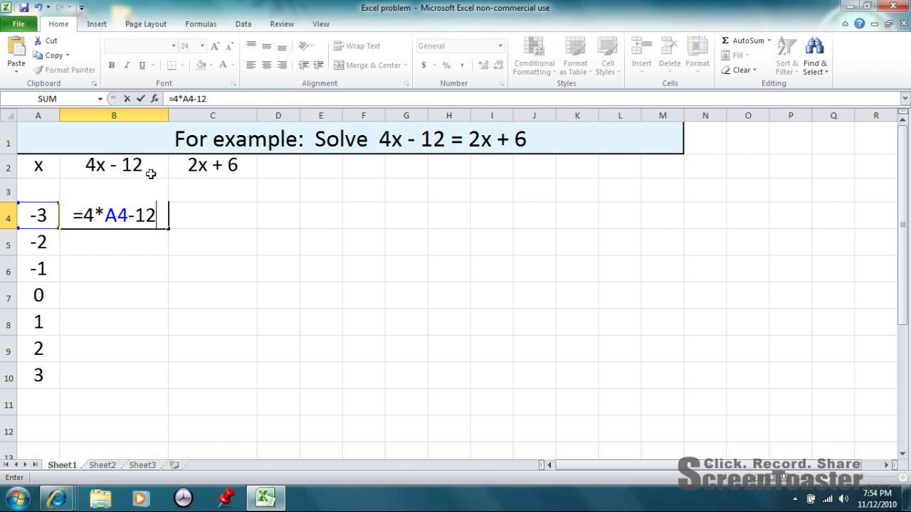
pyautogui.press('Return')
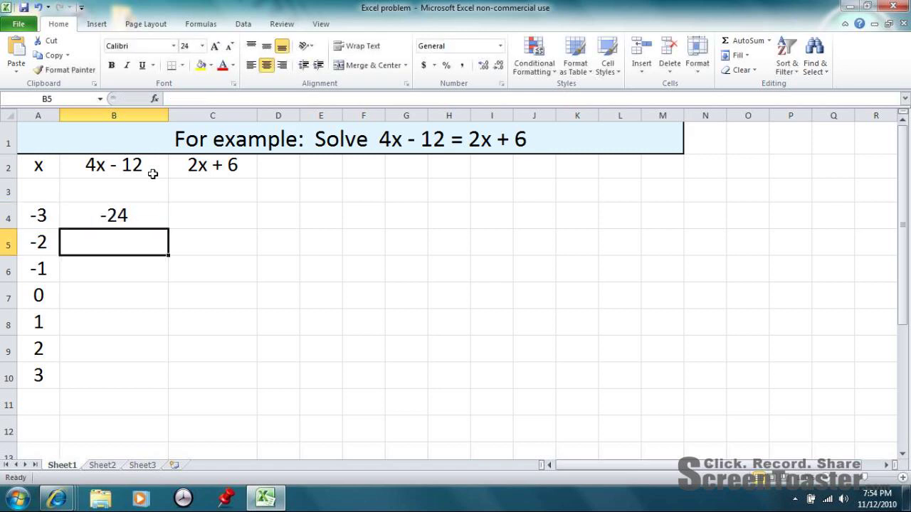
pyautogui.click(142, 214)
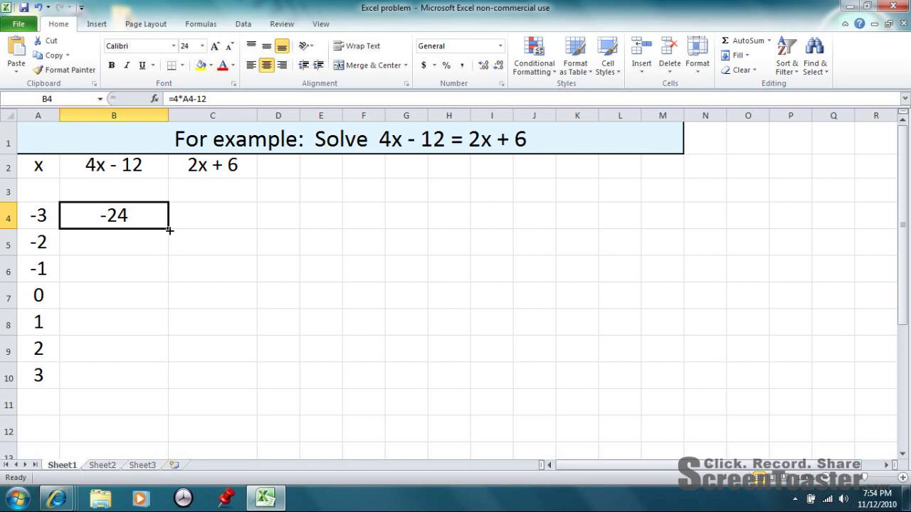
pyautogui.moveTo(168, 229); pyautogui.dragTo(175, 390)
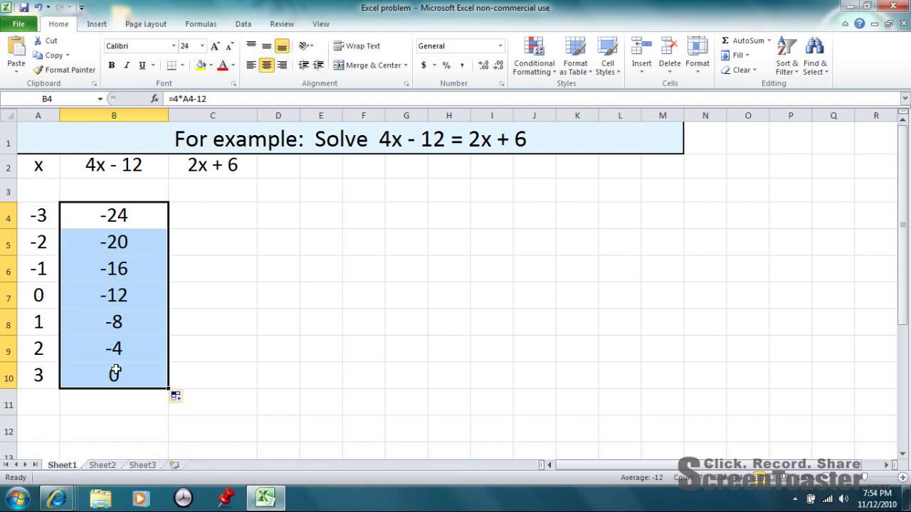
# - Enter the formula =2*A4+6 in C4 and fill it down through C10
pyautogui.click(210, 223)
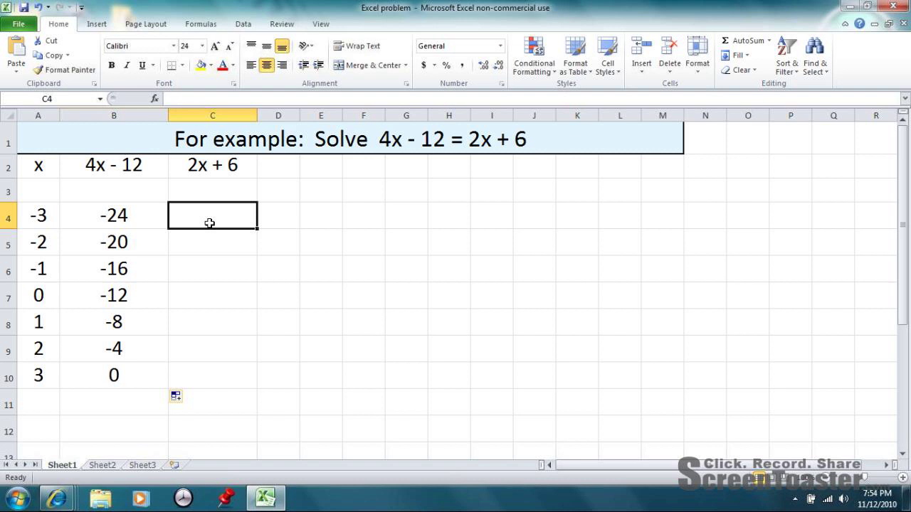
pyautogui.write('=')
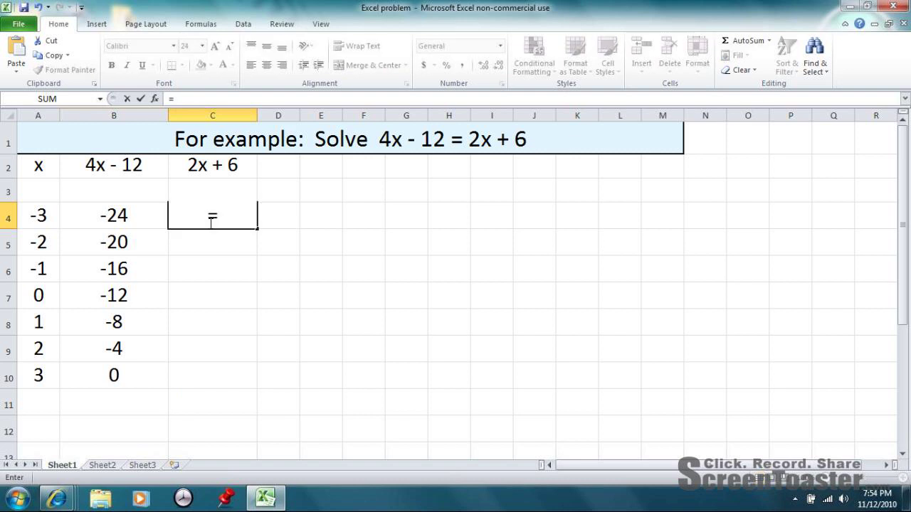
pyautogui.write('2*')
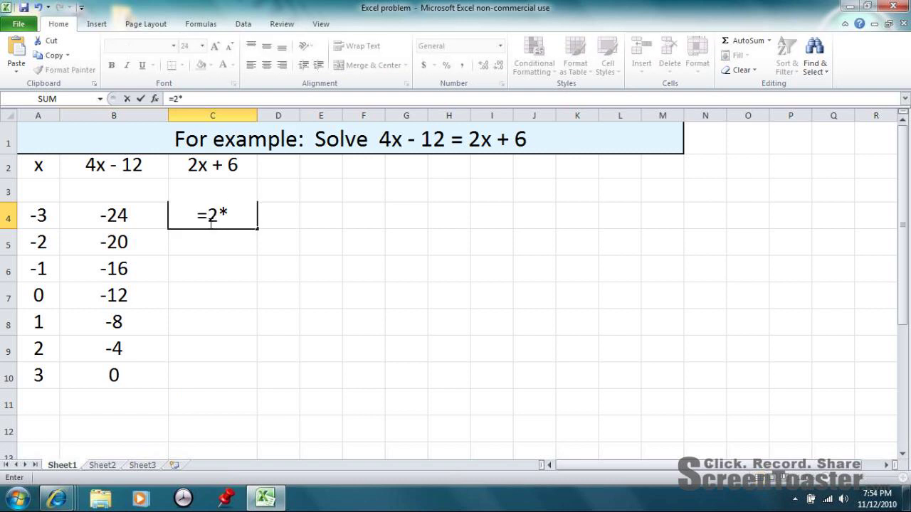
pyautogui.click(52, 219)
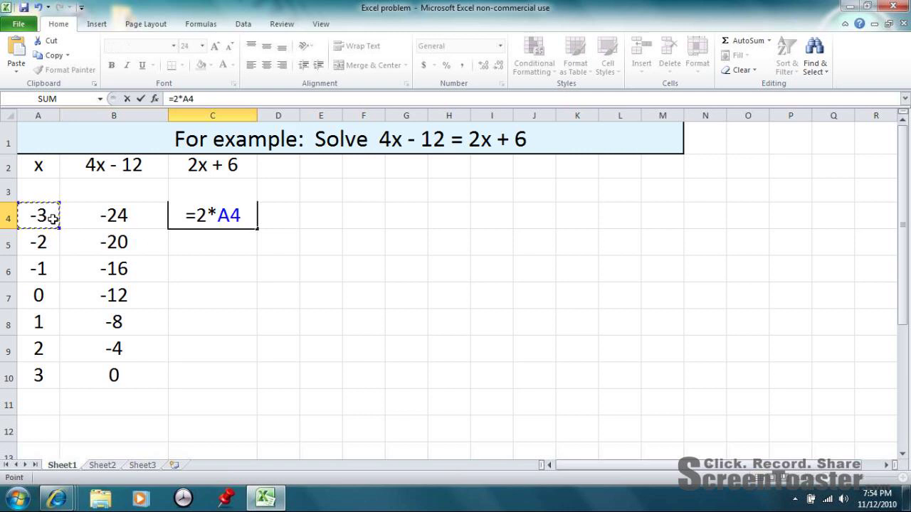
pyautogui.write('+6')
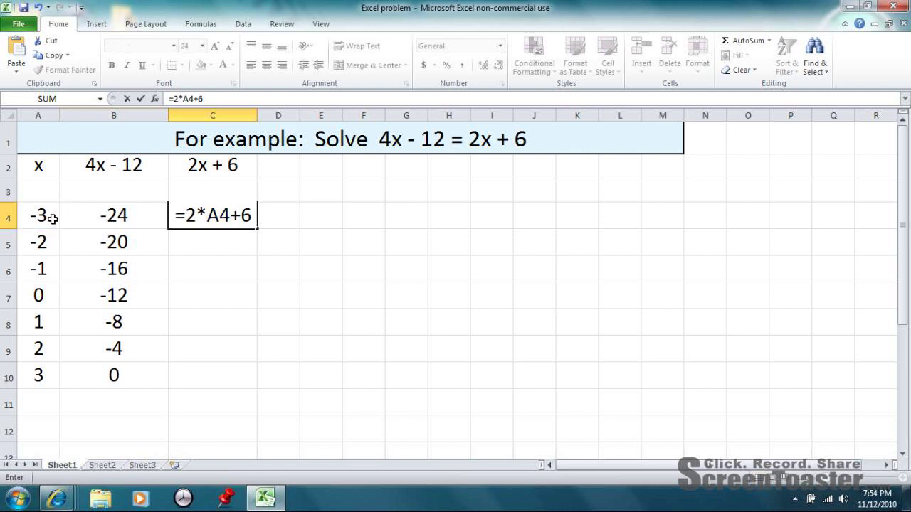
pyautogui.press('Return')
pyautogui.click(236, 213)
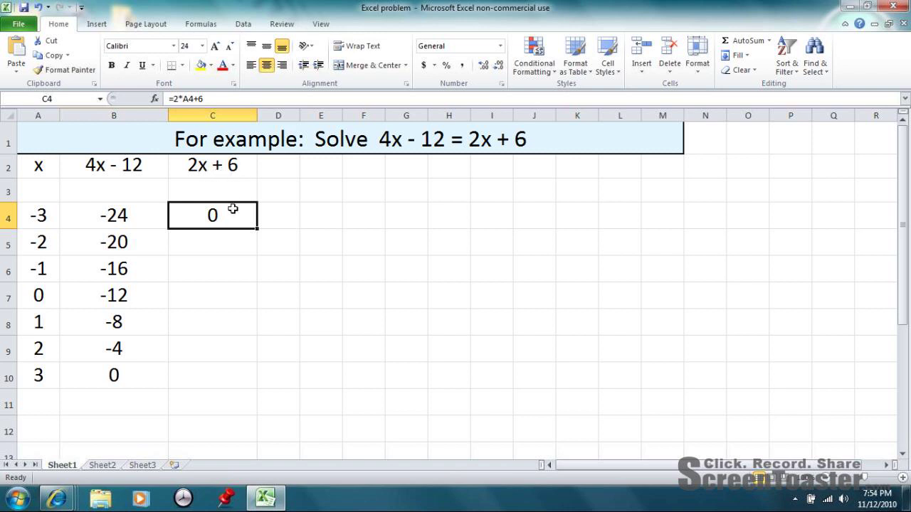
pyautogui.moveTo(257, 227); pyautogui.dragTo(260, 374)
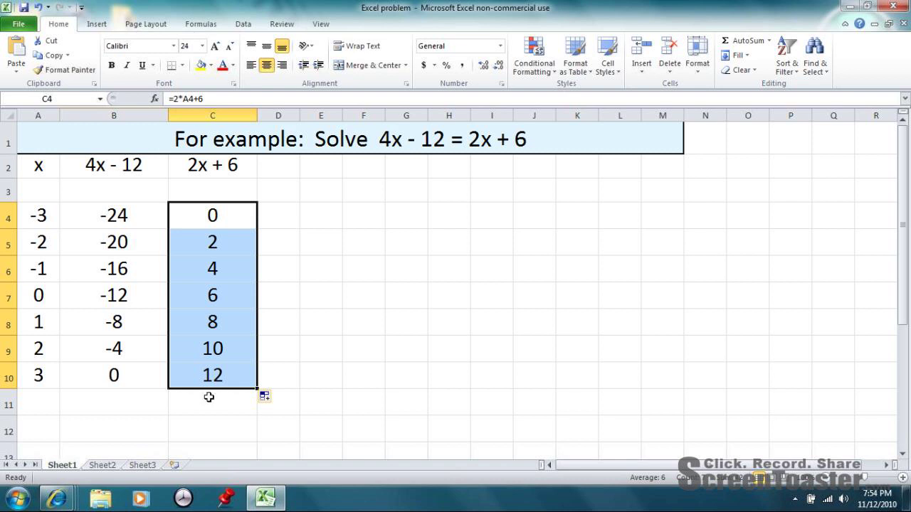
# - Add 4 as the next x value in A11 and compare the two expression results in that row
pyautogui.moveTo(137, 381); pyautogui.dragTo(231, 381)
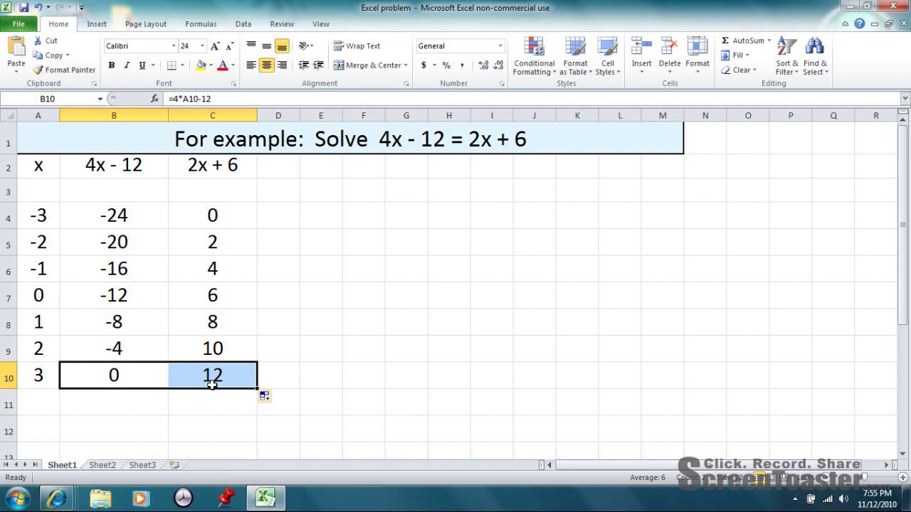
pyautogui.moveTo(132, 220); pyautogui.dragTo(141, 356)
pyautogui.click(143, 374)
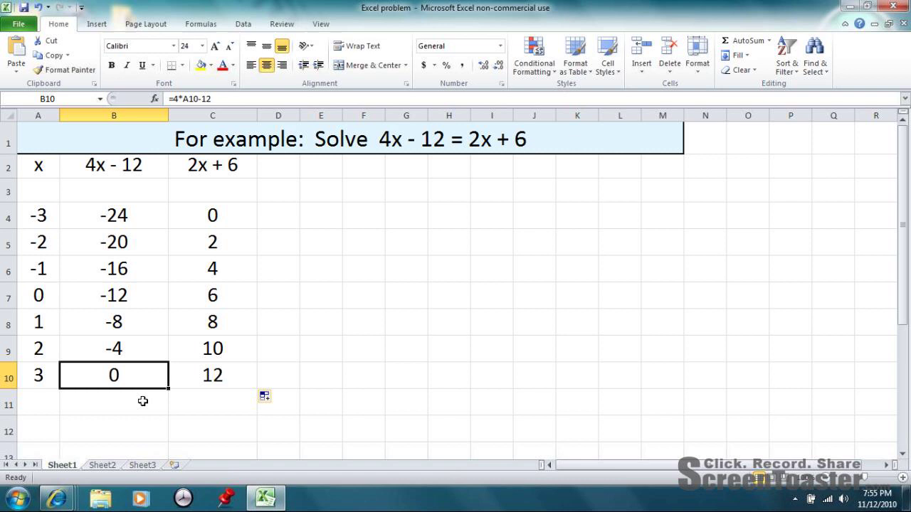
pyautogui.click(141, 406)
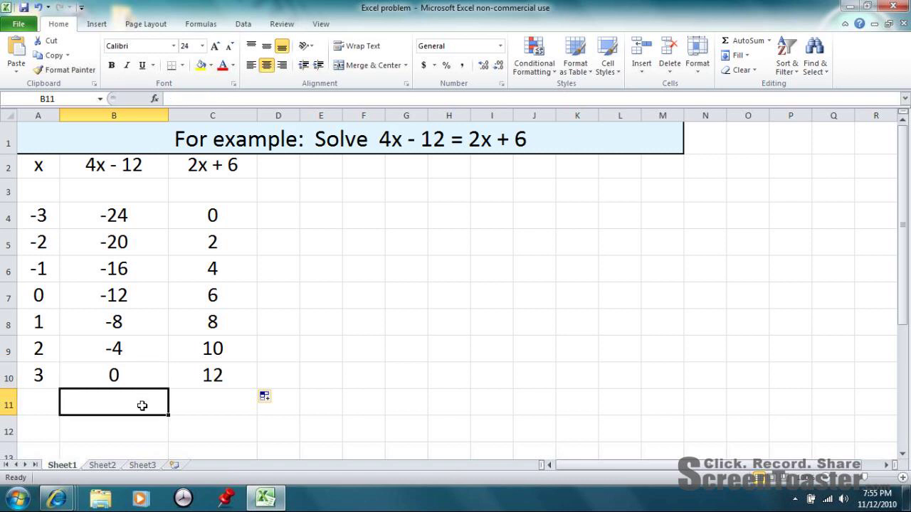
pyautogui.click(42, 404)
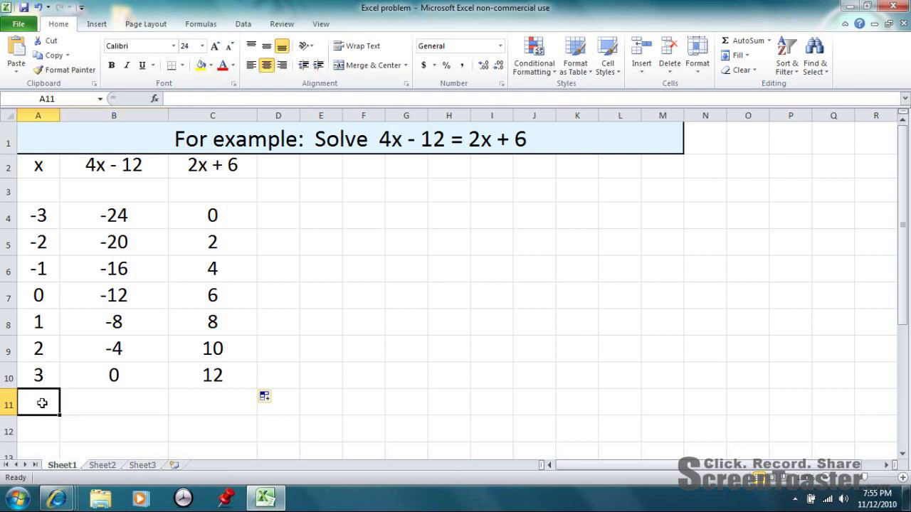
pyautogui.write('4')
pyautogui.press('Return')
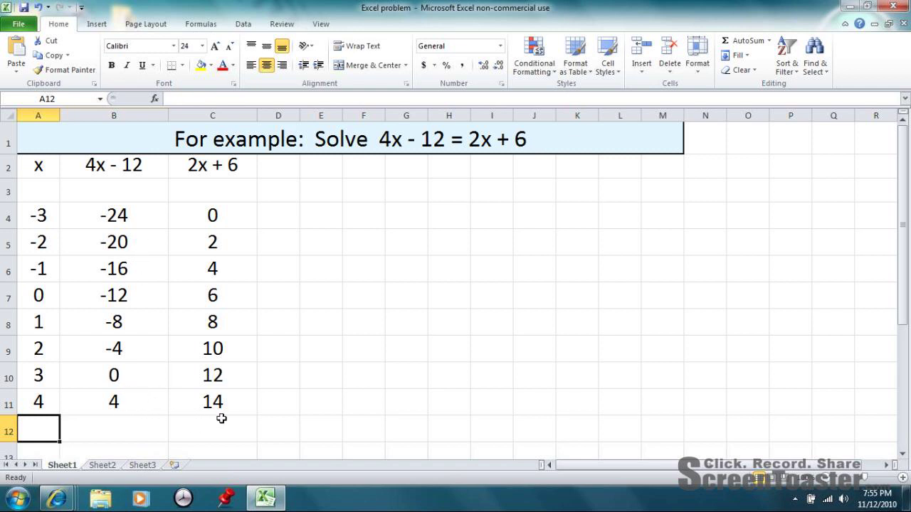
pyautogui.moveTo(155, 410); pyautogui.dragTo(203, 409)
# - Add 5 as the x value in A12 and compare the results in B12 and C12
pyautogui.click(39, 433)
pyautogui.write('5')
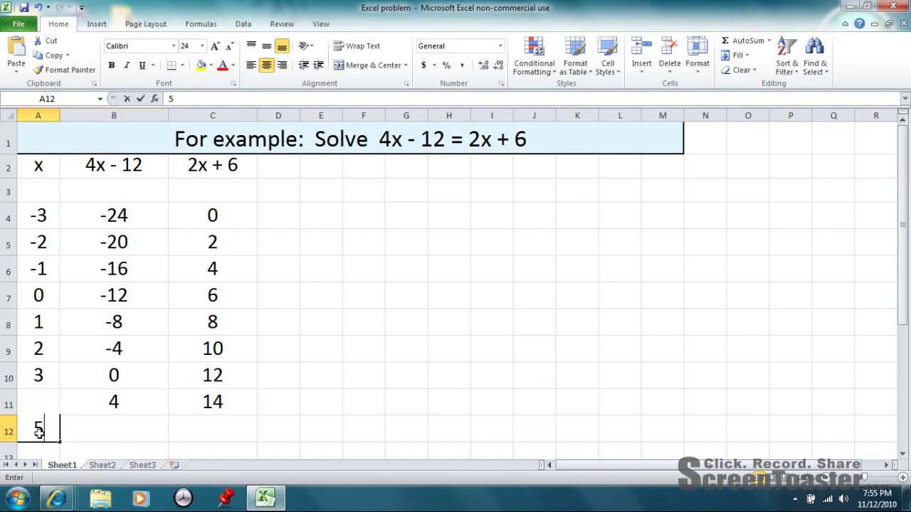
pyautogui.press('Return')
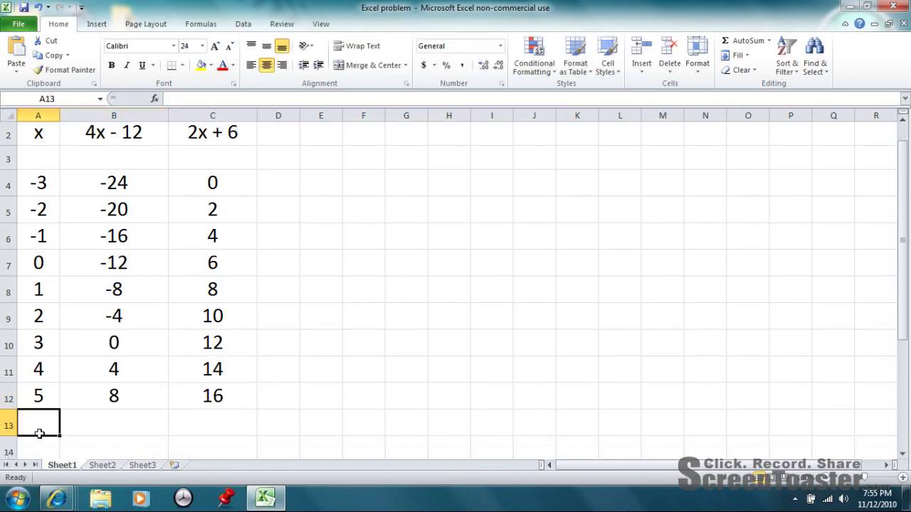
pyautogui.moveTo(145, 394); pyautogui.dragTo(189, 396)
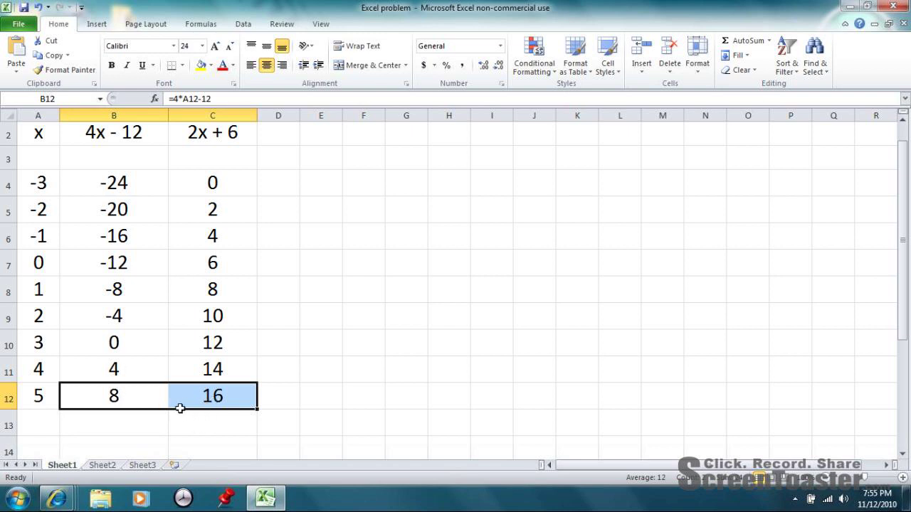
# - Add 8 as the x value in A13 and compare the results in B13 and C13
pyautogui.click(50, 425)
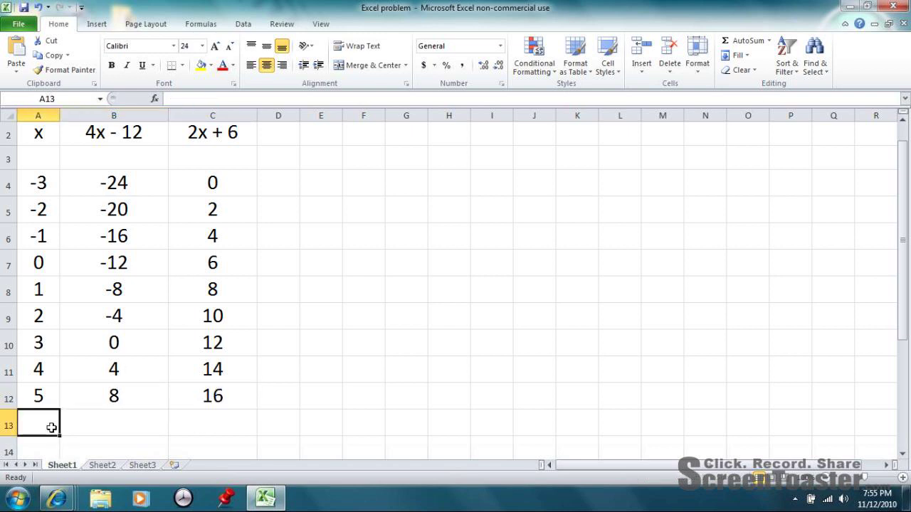
pyautogui.write('8')
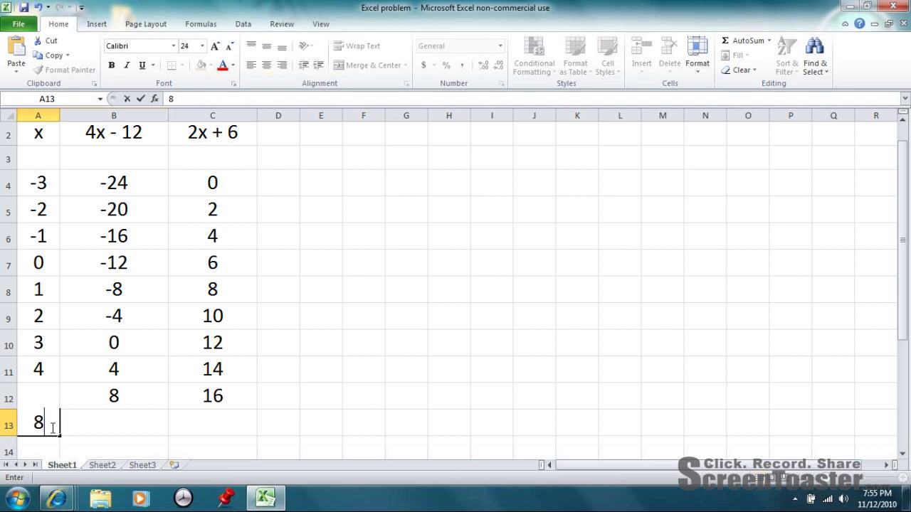
pyautogui.press('Return')
pyautogui.moveTo(115, 400); pyautogui.dragTo(201, 400)
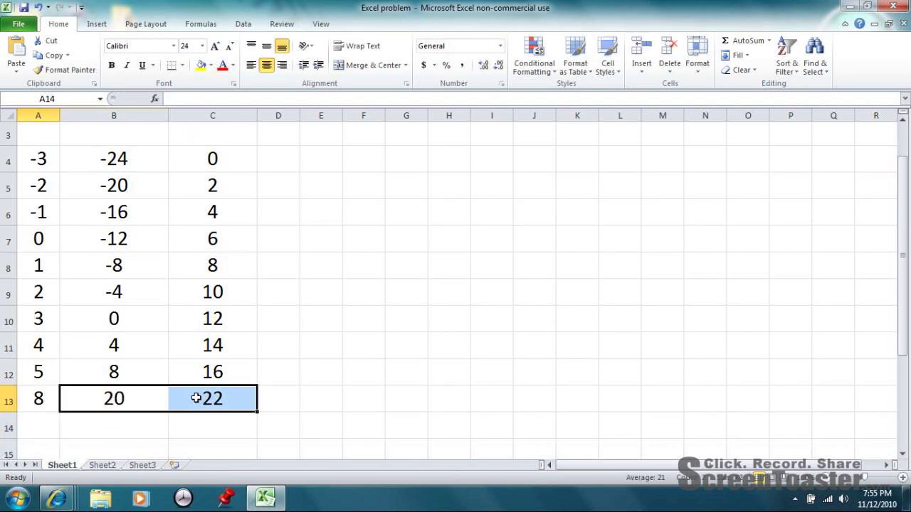
# - Add 9 as the x value in A14 and compare the results in B14 and C14
pyautogui.click(51, 433)
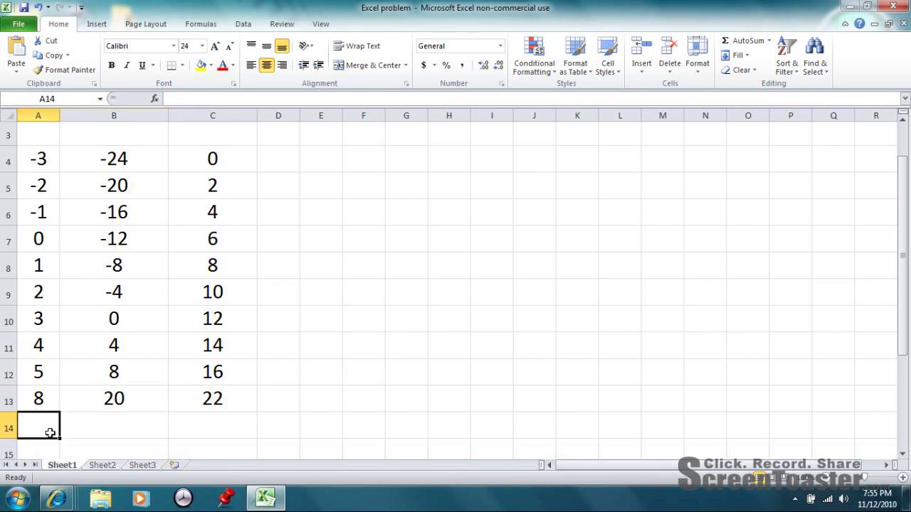
pyautogui.write('9')
pyautogui.press('Return')
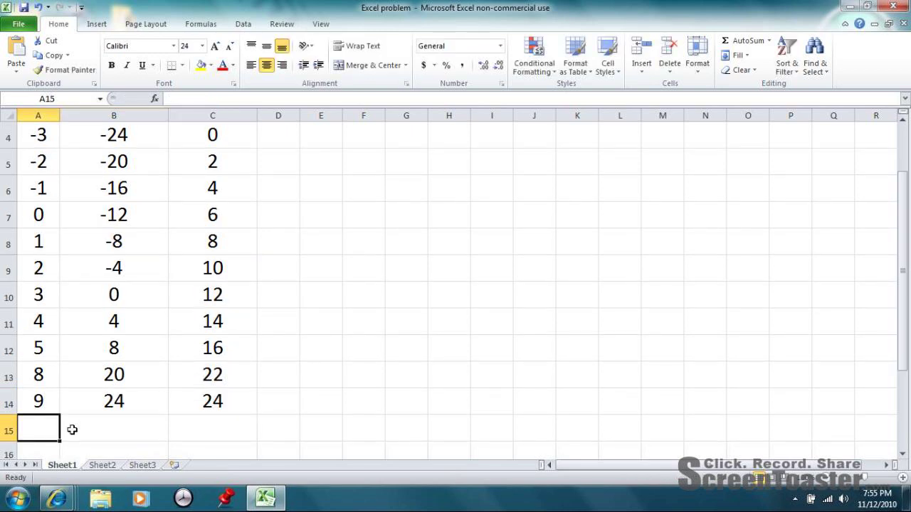
pyautogui.moveTo(106, 403); pyautogui.dragTo(228, 400)
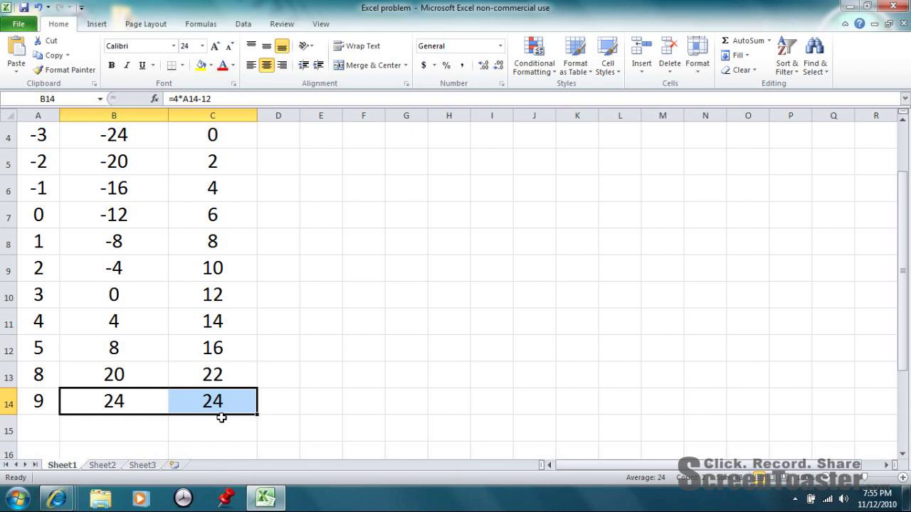
# - Highlight the solution's x value in A14 with a yellow fill and return to the equation in row 1
pyautogui.click(41, 405)
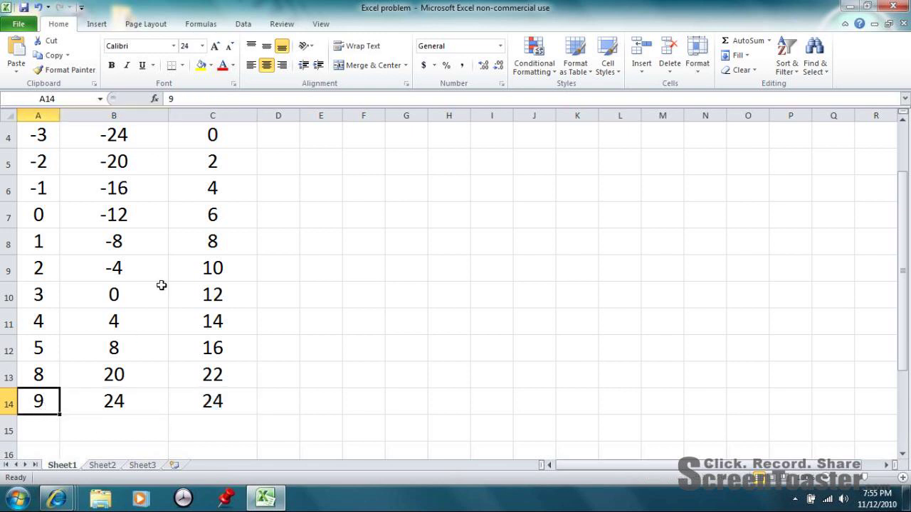
pyautogui.click(201, 64)
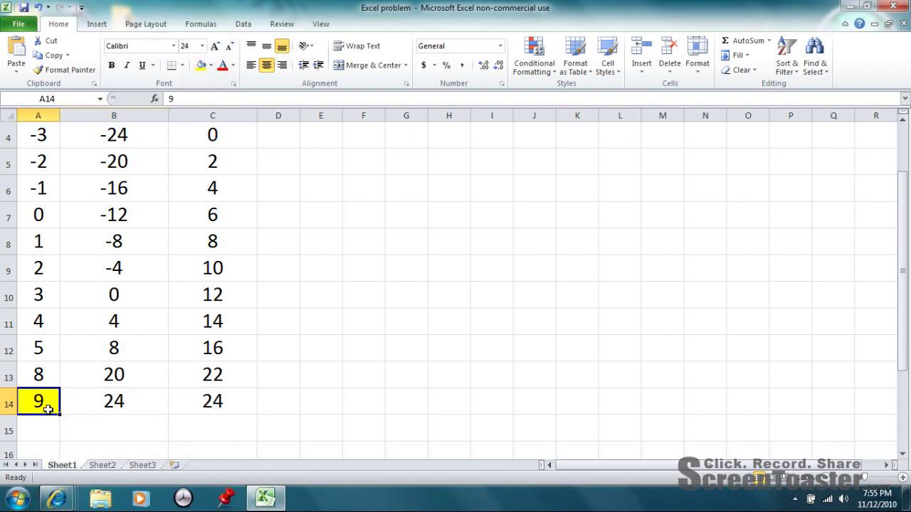
pyautogui.moveTo(907, 336); pyautogui.dragTo(905, 326)
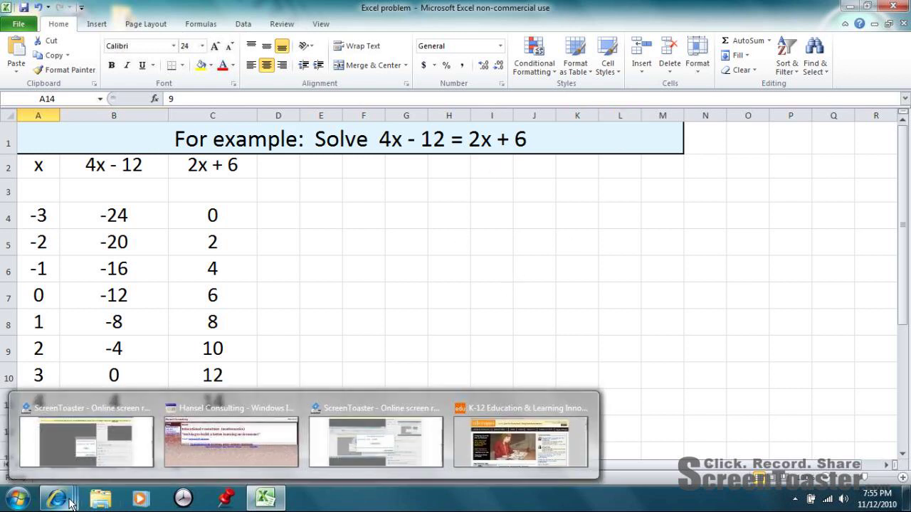
pyautogui.hotkey('alt', 'Tab')
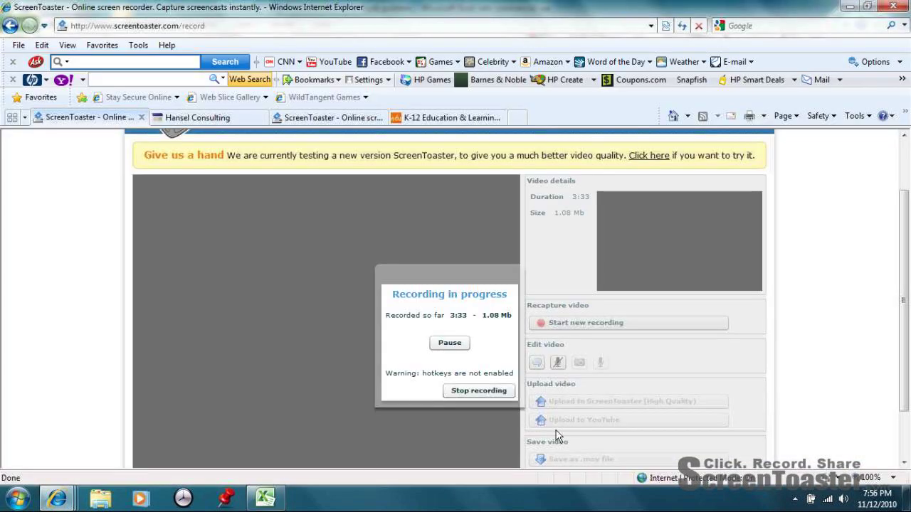